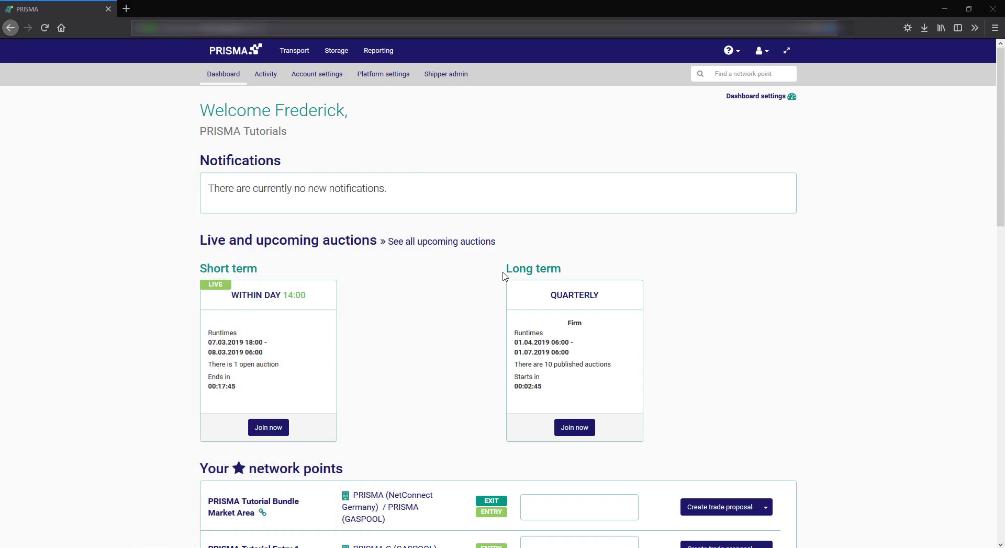
Start a new trade proposal in the Secondary trading section of Transport.
{"action": "left_click", "coordinate": [299, 53]}
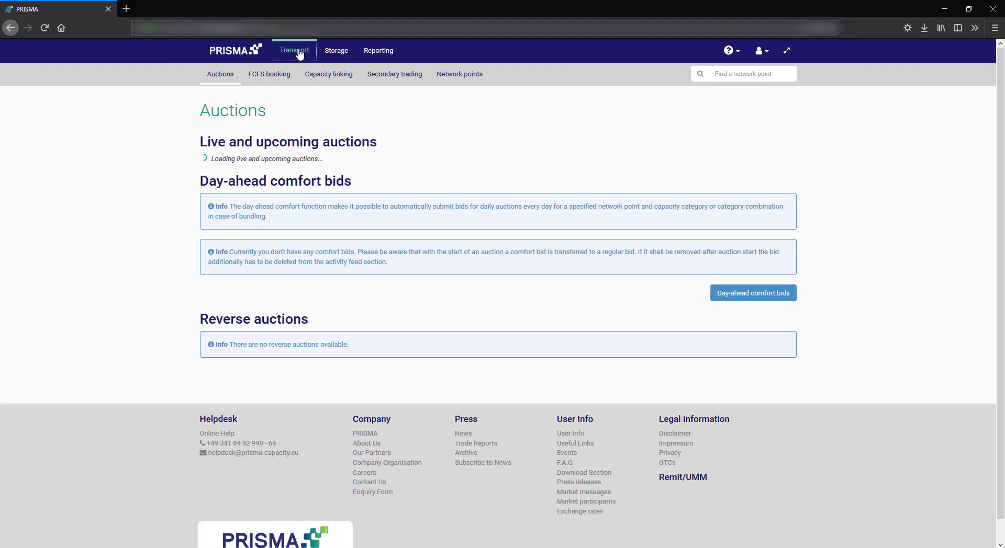
{"action": "left_click", "coordinate": [406, 80]}
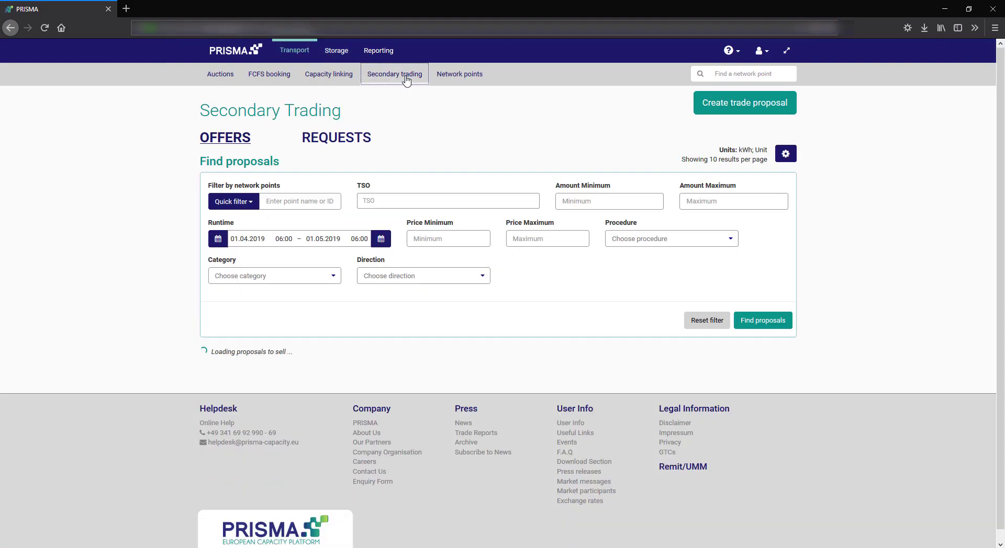
{"action": "left_click", "coordinate": [755, 116]}
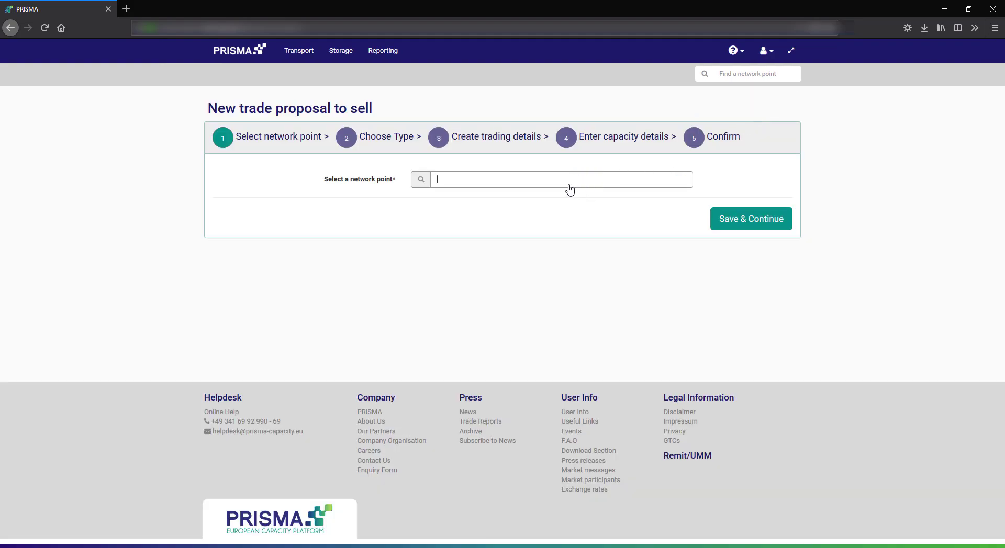
Search network points for "tutorial", select PRISMA Tutorial Bundle Market Area and save to continue.
{"action": "left_click", "coordinate": [568, 184]}
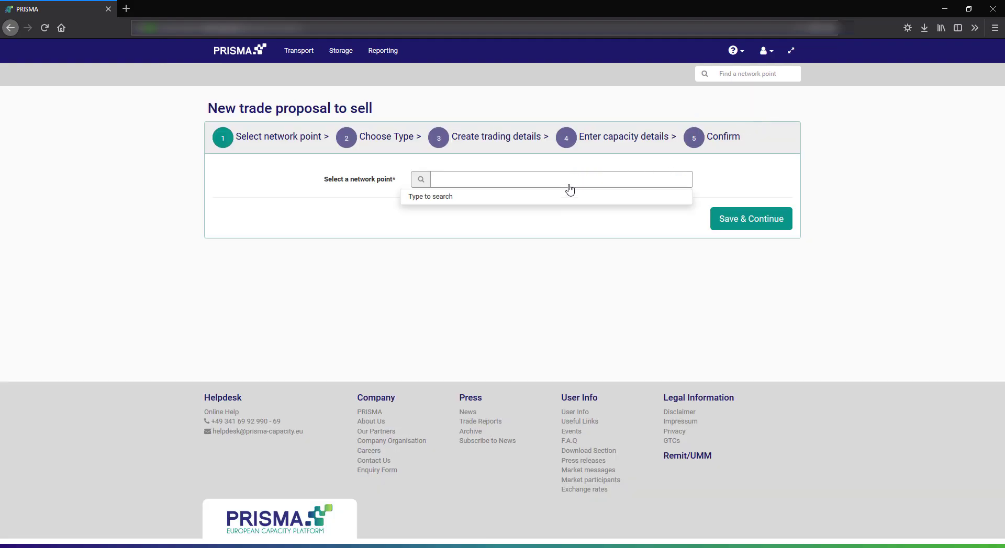
{"action": "type", "text": "tutorial"}
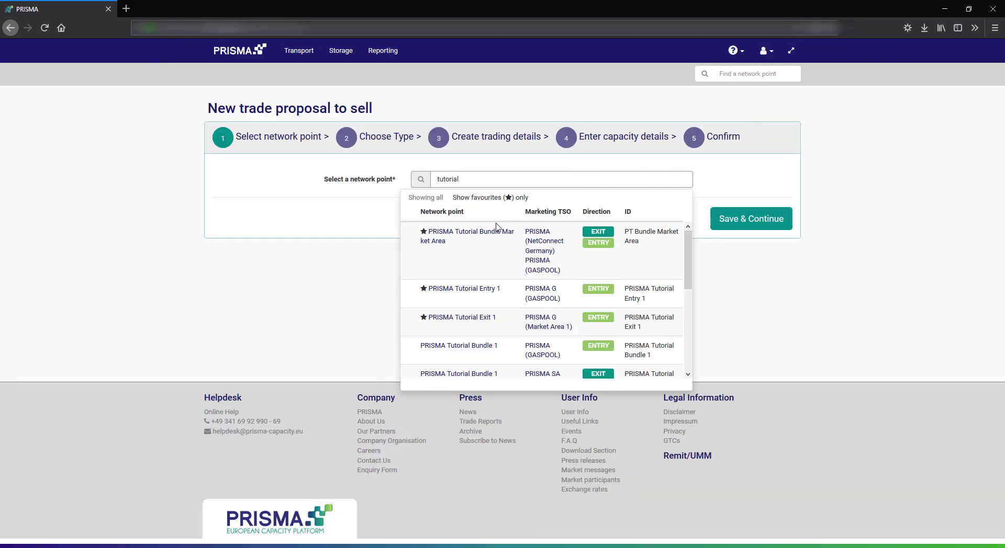
{"action": "left_click", "coordinate": [496, 230]}
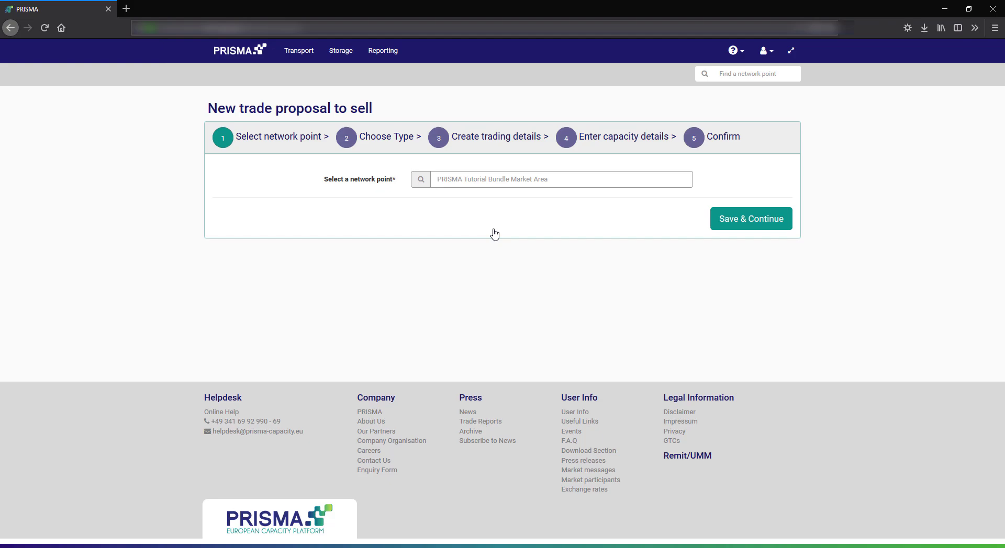
{"action": "left_click", "coordinate": [750, 220]}
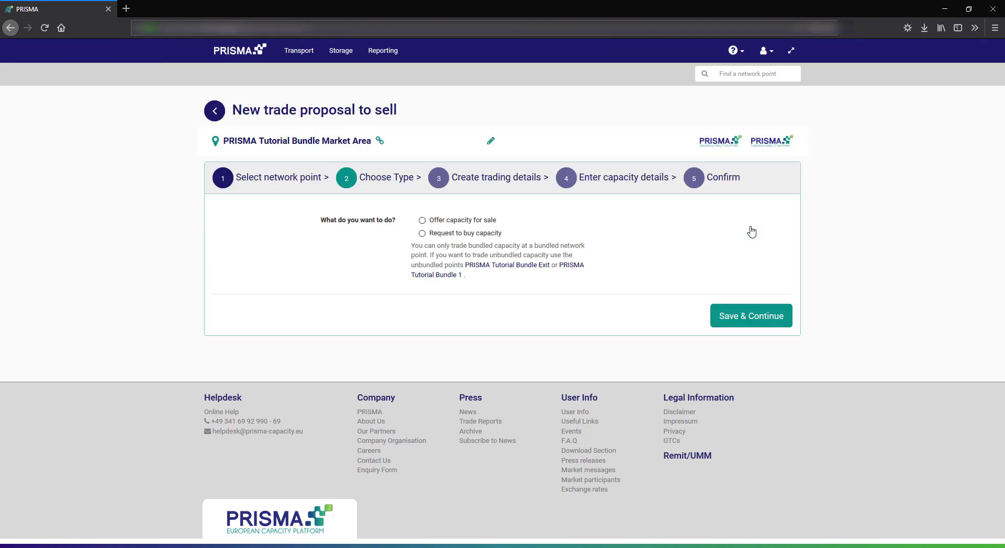
Choose to offer capacity for sale with a bundled contract and save to continue.
{"action": "left_click", "coordinate": [441, 224]}
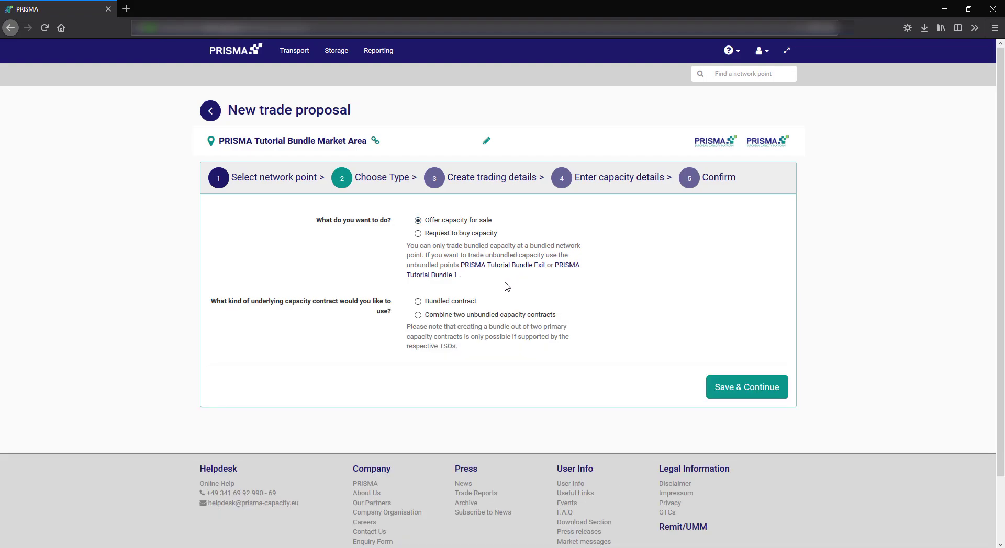
{"action": "left_click", "coordinate": [474, 303]}
{"action": "left_click", "coordinate": [742, 399]}
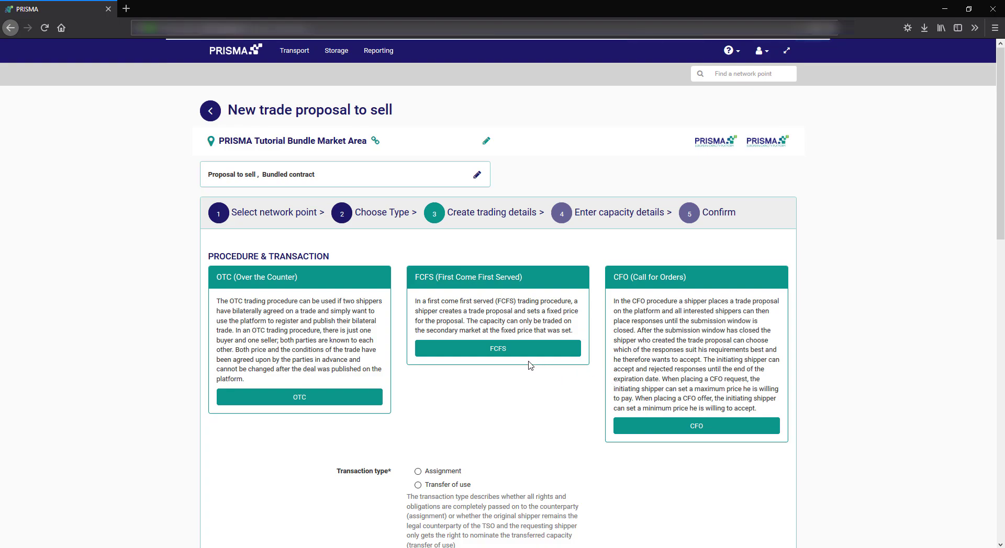
Choose FCFS as the trading procedure and Assignment as the transaction type.
{"action": "left_click", "coordinate": [514, 354]}
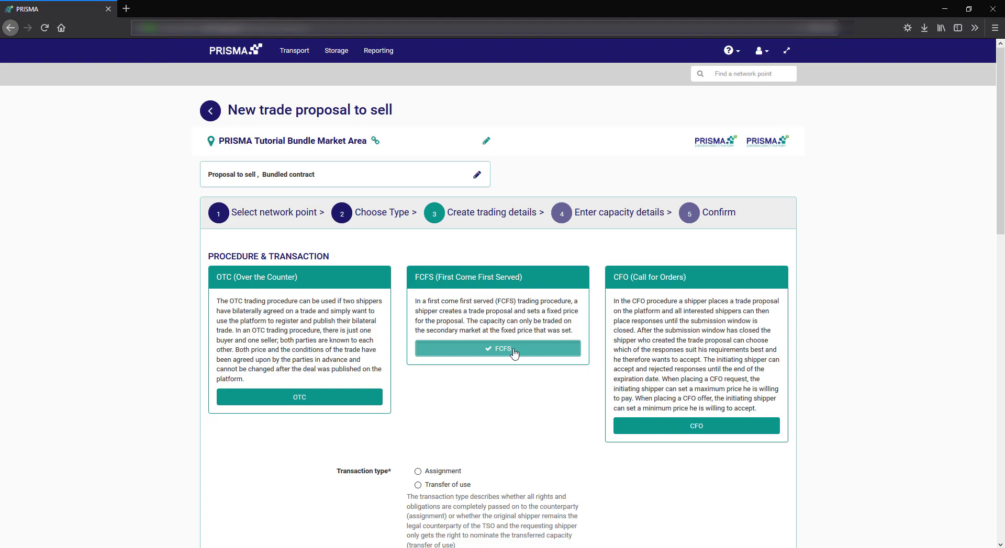
{"action": "scroll", "coordinate": [514, 354], "scroll_direction": "down", "scroll_amount": 4}
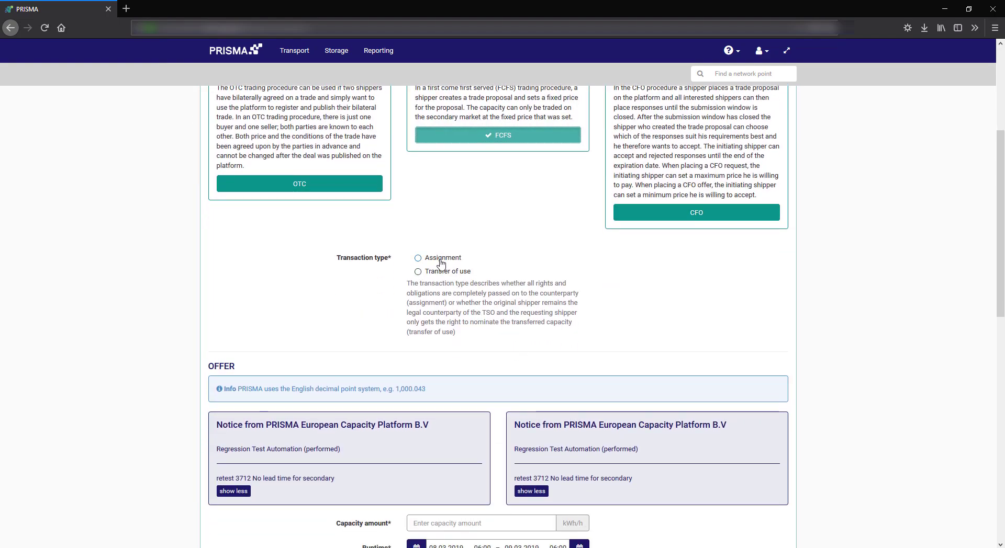
{"action": "left_click", "coordinate": [439, 258]}
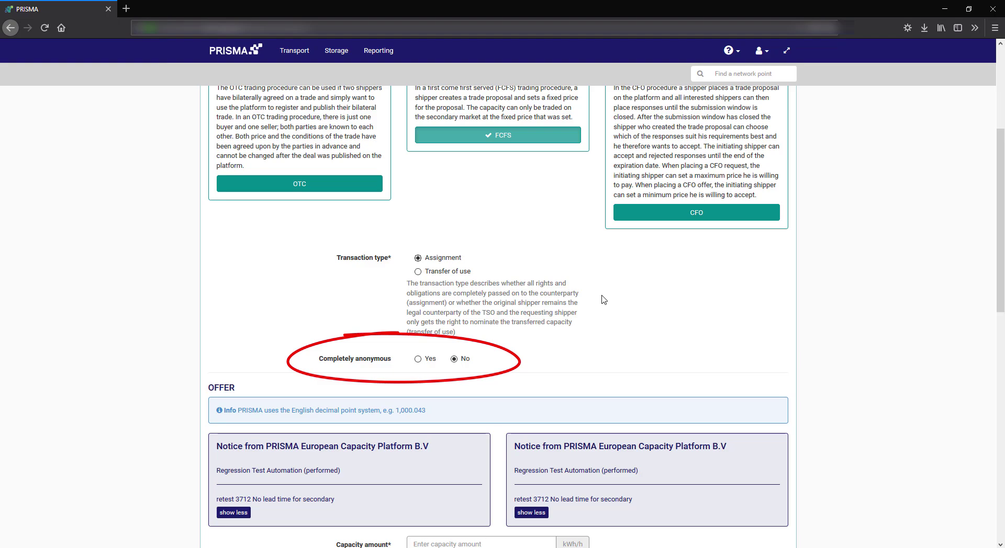
Fill in the offer with capacity amount 1000000 kWh/h, runtime 08.04.2019 to 09.08.2019 and price 1.25 cent/kWh/h/d.
{"action": "scroll", "coordinate": [604, 300], "scroll_direction": "down", "scroll_amount": 4}
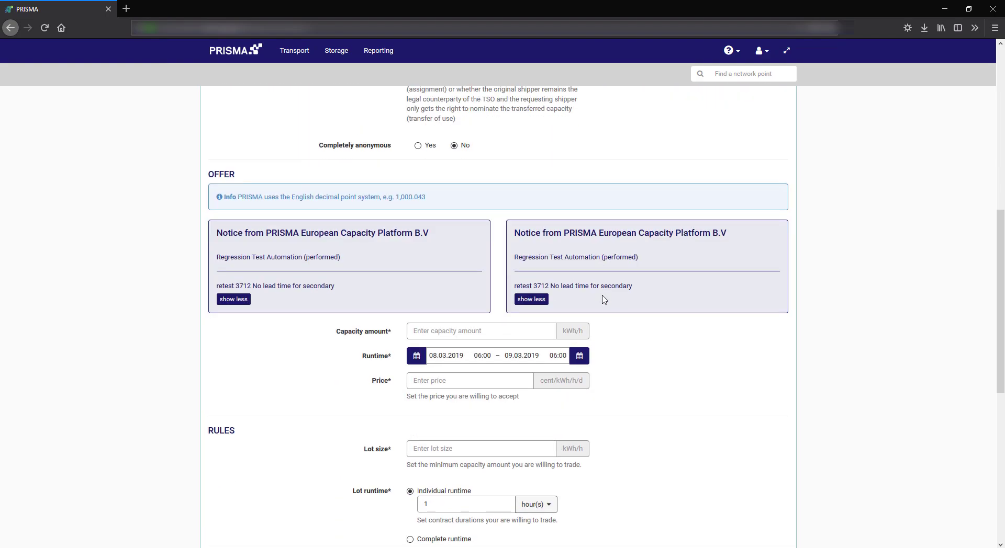
{"action": "scroll", "coordinate": [604, 299], "scroll_direction": "down", "scroll_amount": 1}
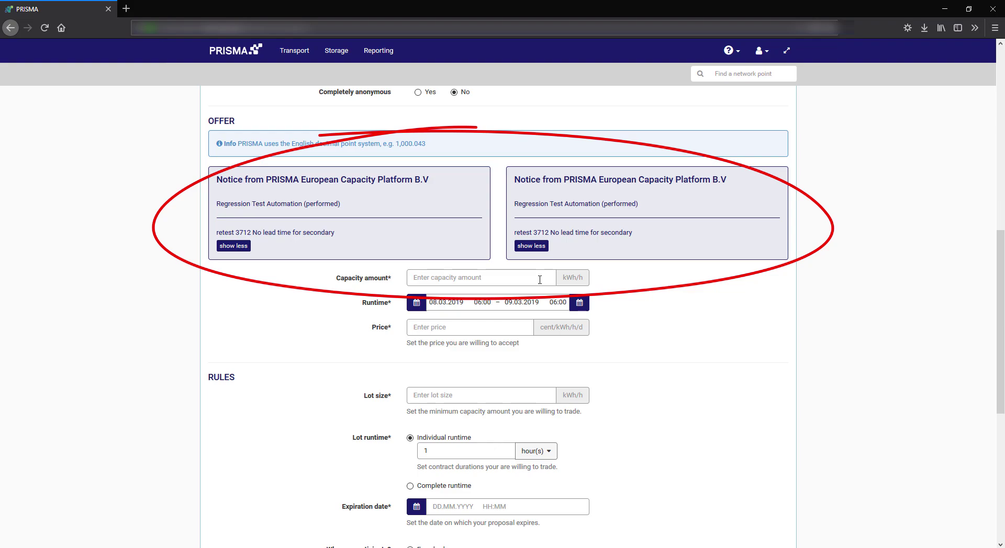
{"action": "type", "text": "1000000"}
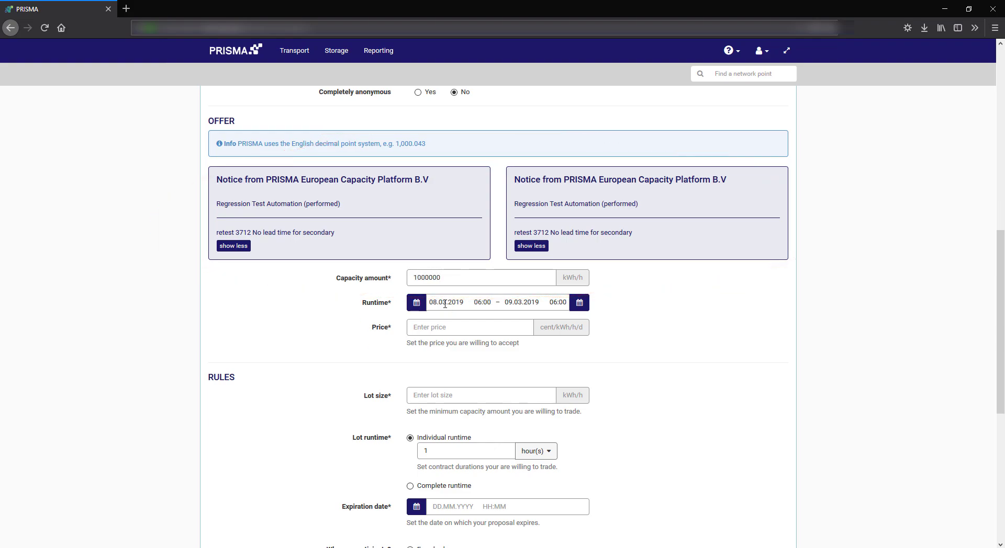
{"action": "left_click", "coordinate": [445, 303]}
{"action": "type", "text": "4"}
{"action": "left_click", "coordinate": [520, 303]}
{"action": "type", "text": "8"}
{"action": "left_click", "coordinate": [500, 326]}
{"action": "type", "text": "1.25"}
Set the lot size to 100000 kWh/h and the individual lot runtime to 1 day.
{"action": "key", "text": "Tab"}
{"action": "type", "text": "100000"}
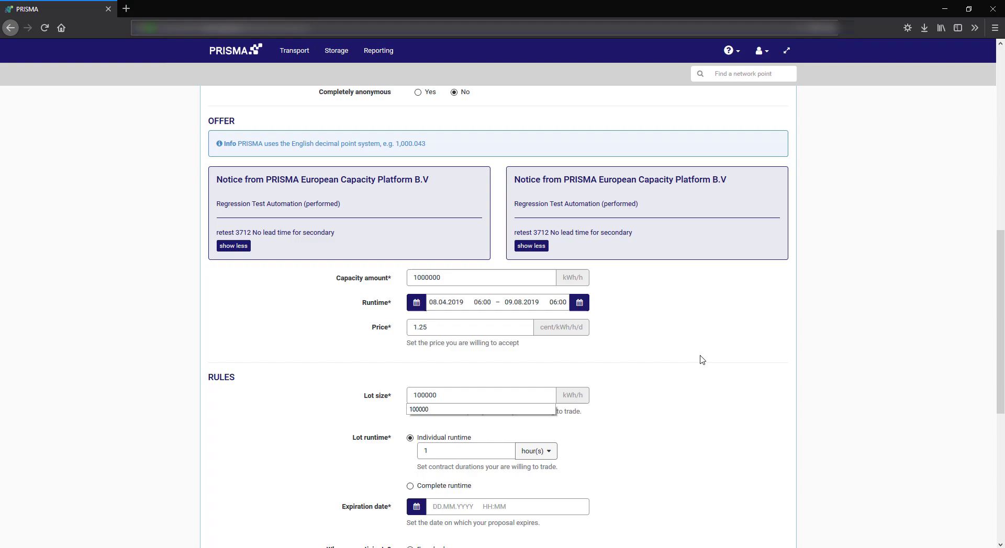
{"action": "left_click", "coordinate": [701, 360]}
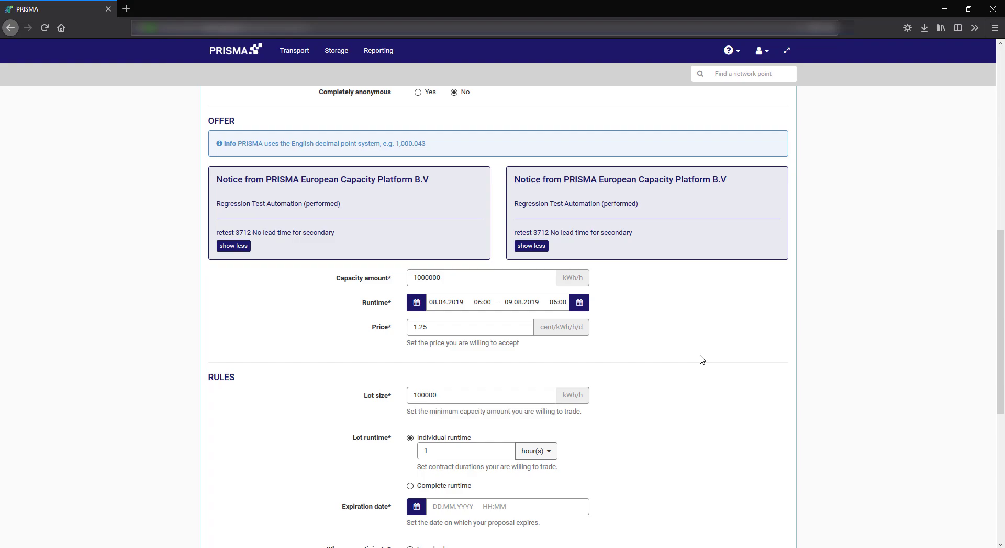
{"action": "scroll", "coordinate": [696, 364], "scroll_direction": "down", "scroll_amount": 4}
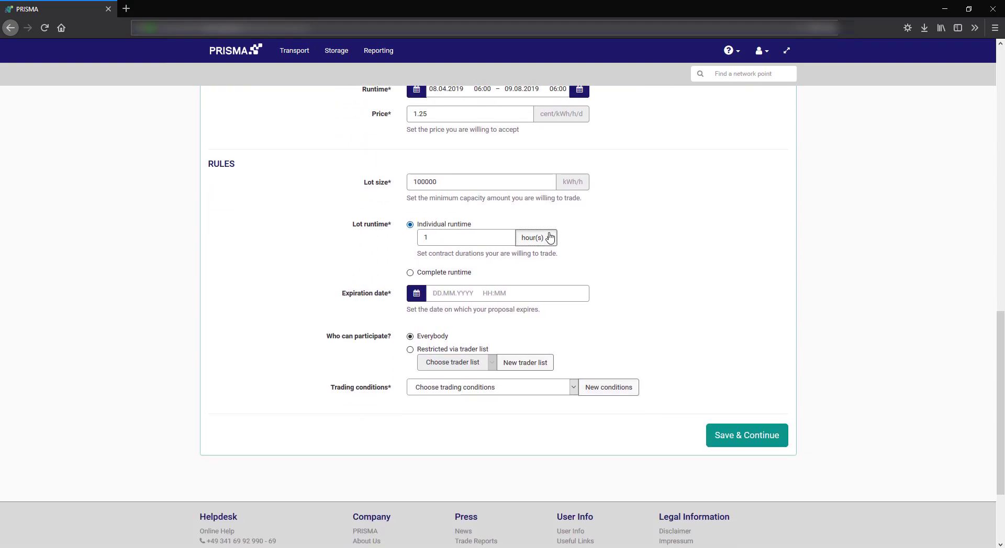
{"action": "left_click", "coordinate": [546, 236]}
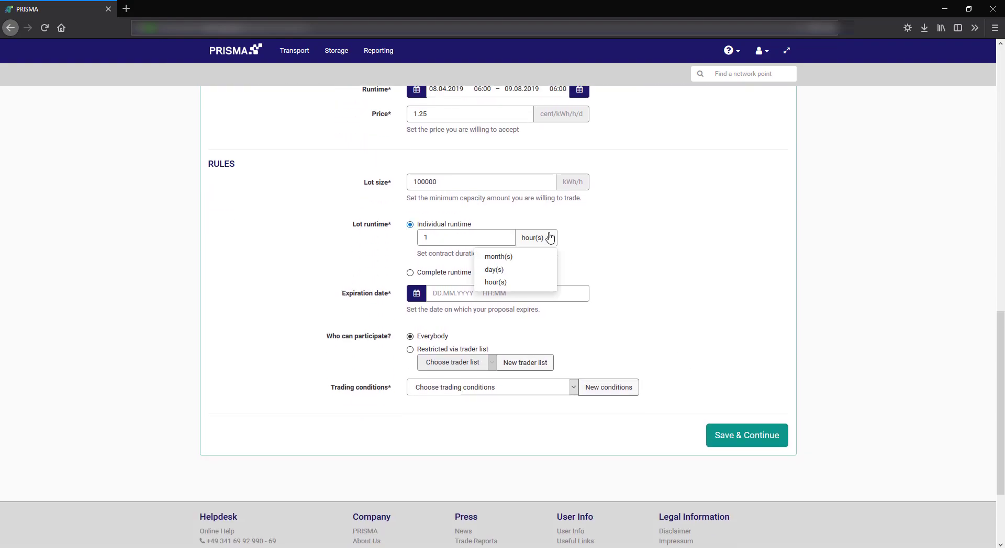
{"action": "left_click", "coordinate": [527, 270]}
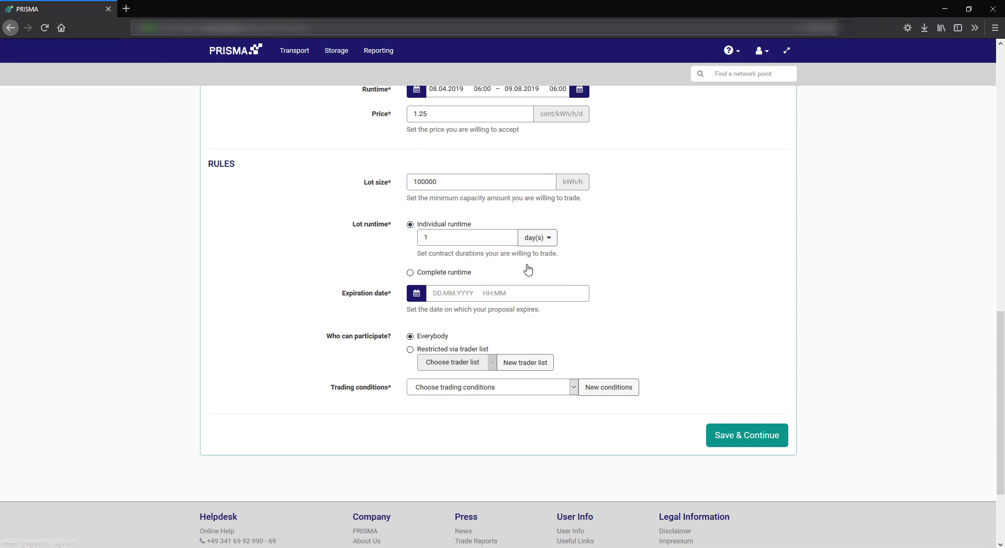
Set the proposal's expiration date to 31.03.2019 at 09:00.
{"action": "left_click", "coordinate": [419, 293]}
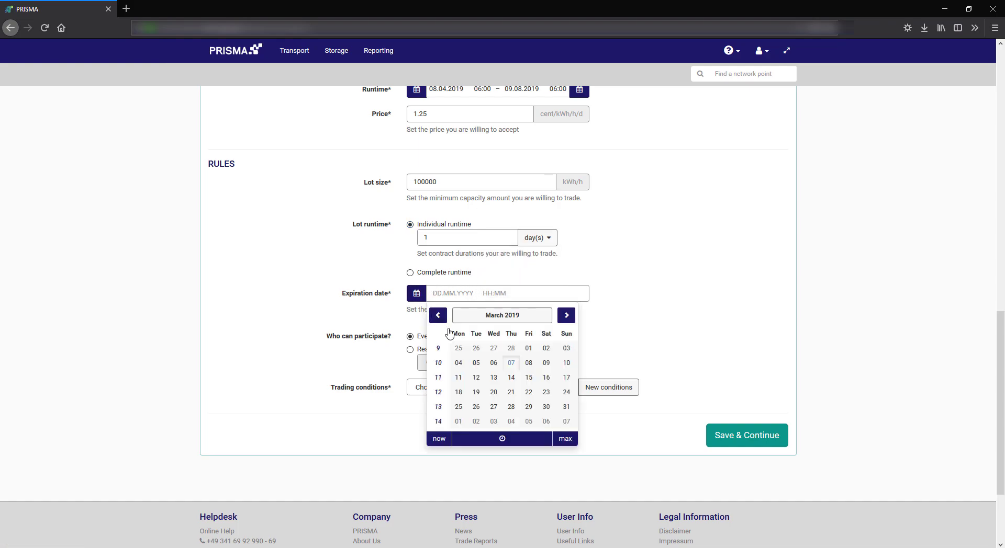
{"action": "left_click", "coordinate": [560, 413]}
{"action": "left_click", "coordinate": [690, 265]}
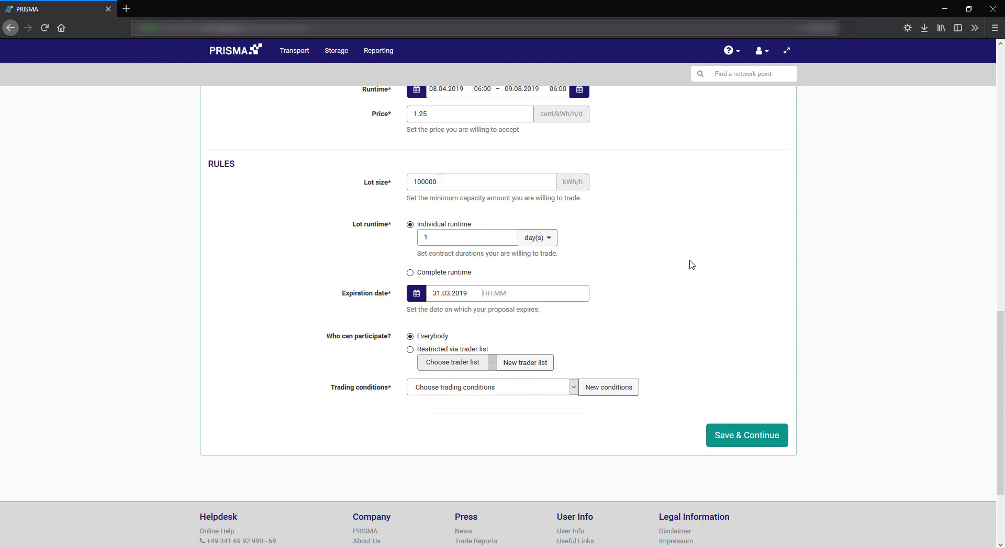
{"action": "type", "text": "09:00"}
Restrict participation to the trader list Tutorial List, choose EFET standard contract v2.0 as trading conditions, and save to continue.
{"action": "left_click", "coordinate": [480, 350]}
{"action": "left_click", "coordinate": [492, 362]}
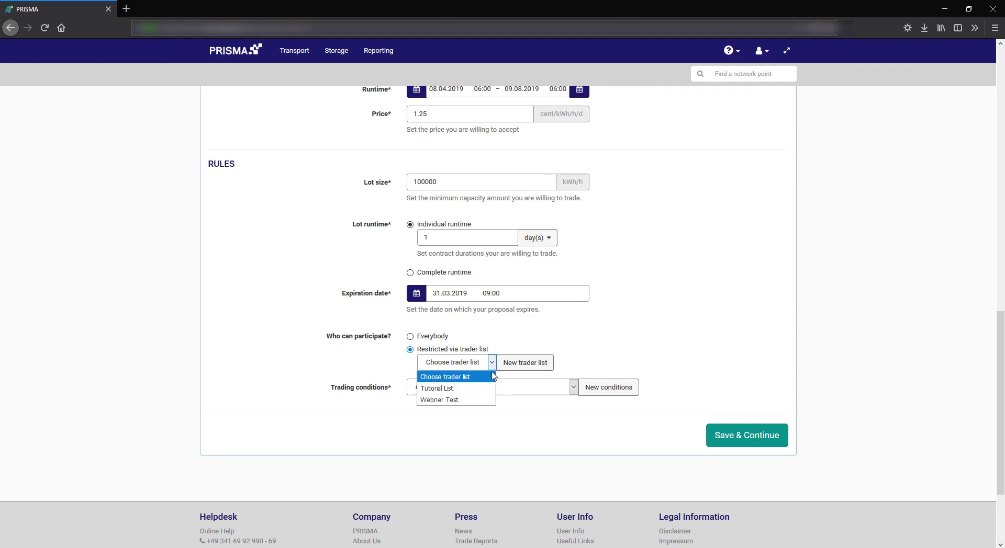
{"action": "left_click", "coordinate": [490, 390]}
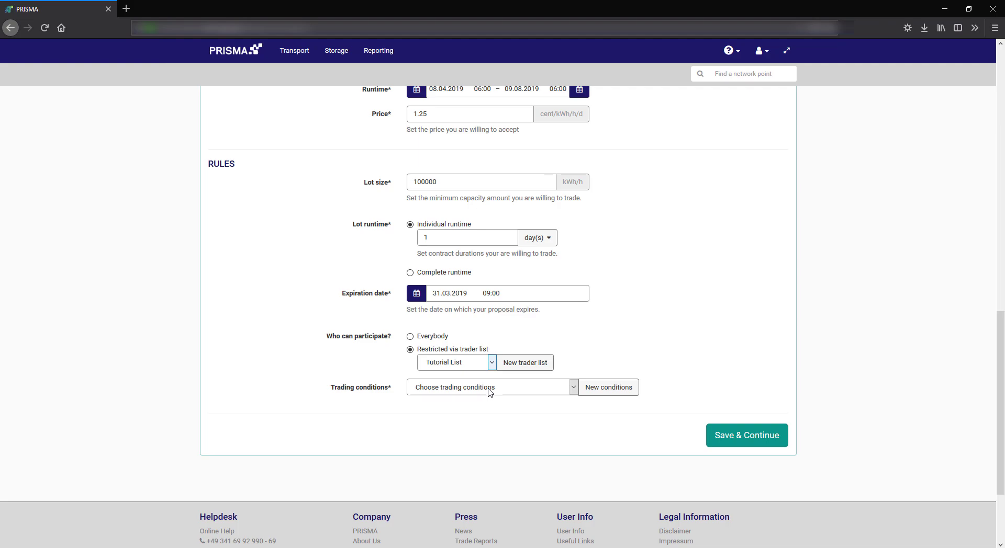
{"action": "left_click", "coordinate": [573, 388]}
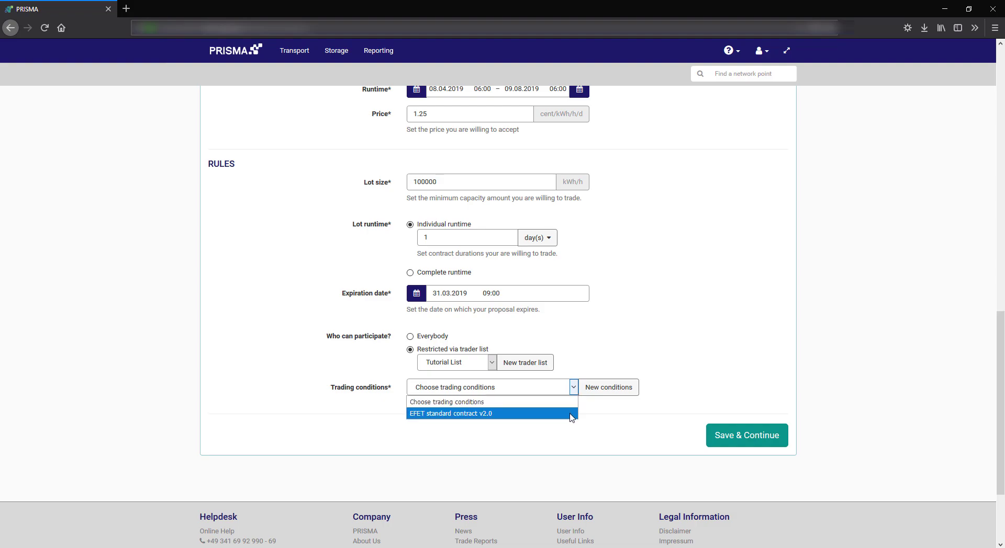
{"action": "left_click", "coordinate": [569, 415]}
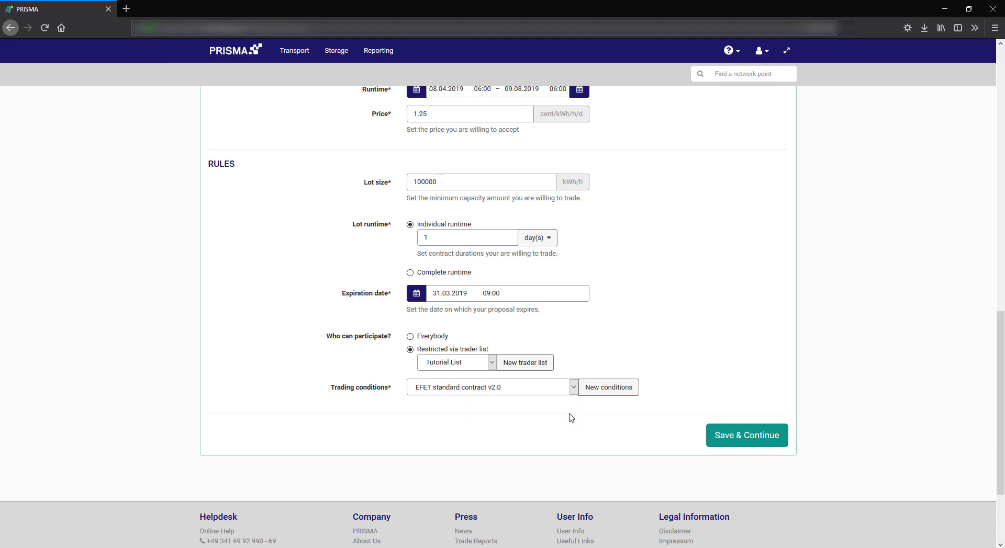
{"action": "left_click", "coordinate": [733, 442]}
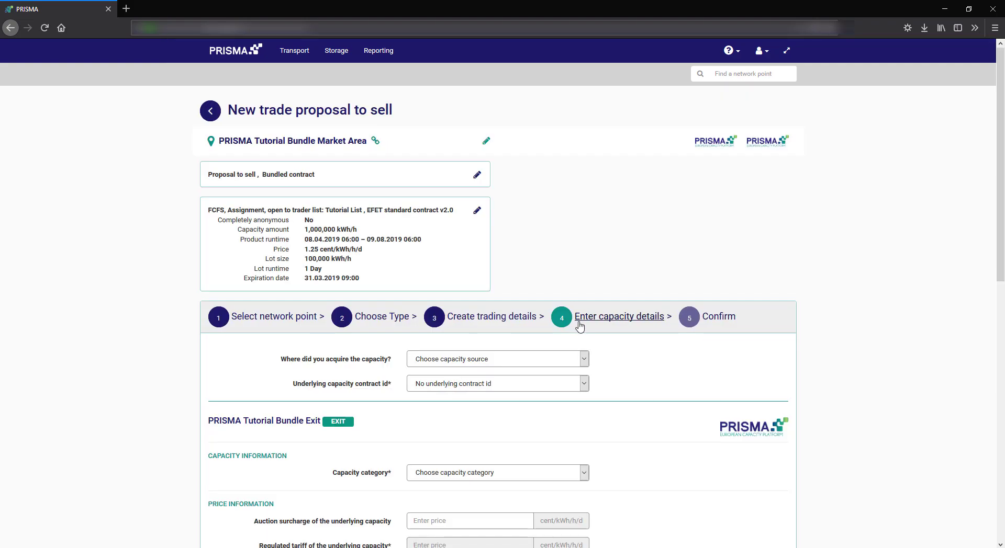
Choose manual entry of the capacity information, and give the exit point contract ID 123 and capacity category Firm.
{"action": "left_click", "coordinate": [588, 360]}
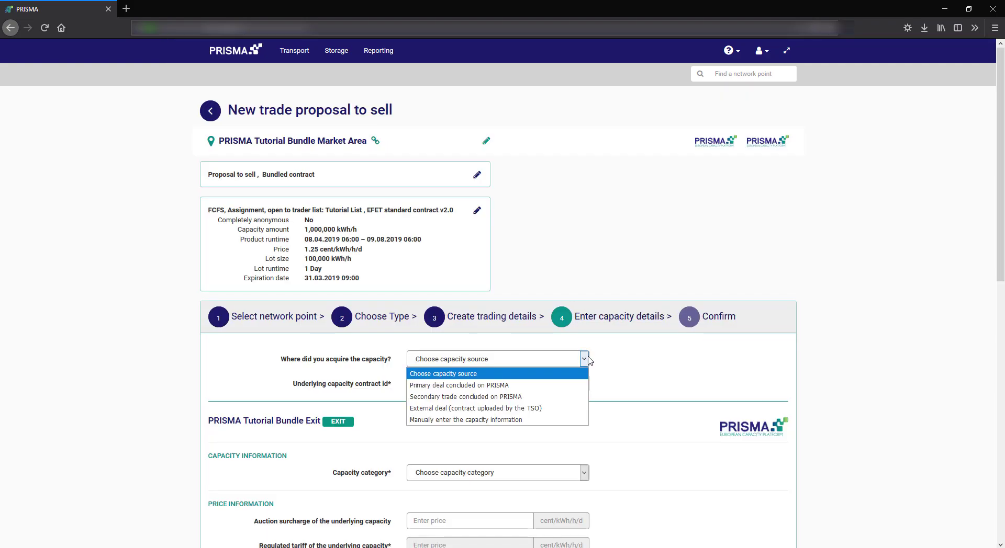
{"action": "left_click", "coordinate": [578, 419]}
{"action": "left_click", "coordinate": [564, 417]}
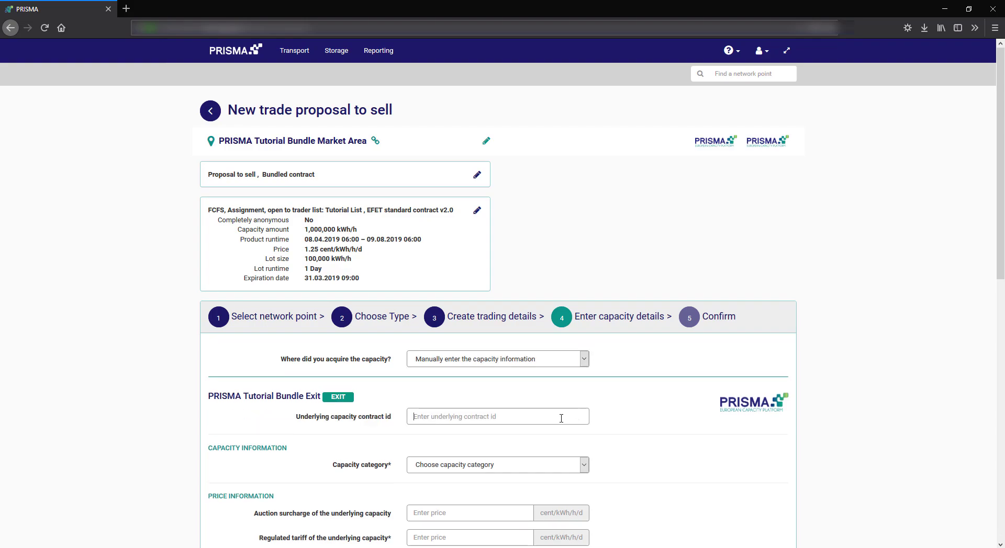
{"action": "type", "text": "123"}
{"action": "scroll", "coordinate": [601, 409], "scroll_direction": "down", "scroll_amount": 2}
{"action": "left_click", "coordinate": [578, 359]}
{"action": "left_click", "coordinate": [560, 407]}
Set the exit point's auction surcharge to 0 and its regulated tariff to 12 cent/kWh/h/d.
{"action": "scroll", "coordinate": [553, 370], "scroll_direction": "down", "scroll_amount": 2}
{"action": "left_click", "coordinate": [478, 299]}
{"action": "type", "text": "0"}
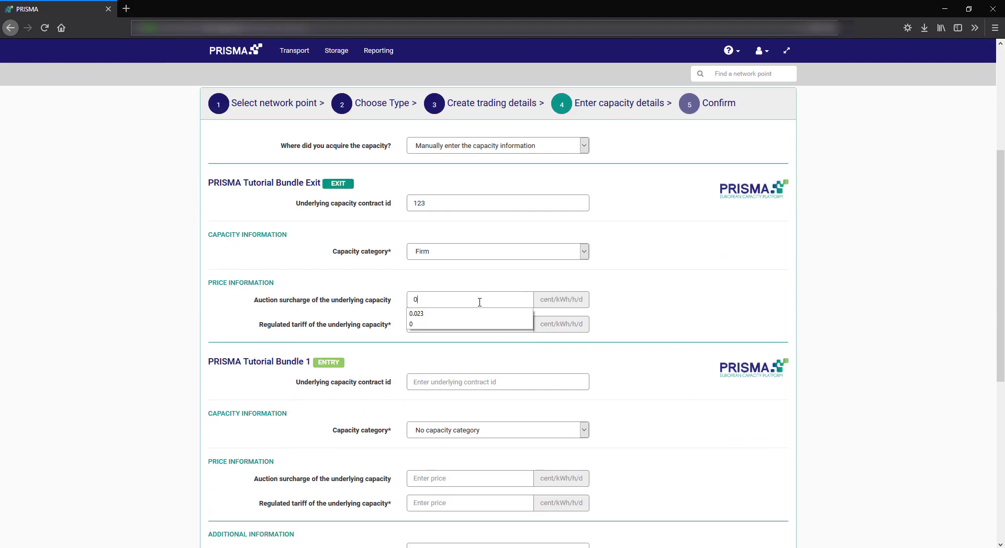
{"action": "left_click", "coordinate": [491, 330]}
{"action": "type", "text": "12"}
Give the entry point PRISMA Tutorial Bundle 1 the underlying contract ID 312 and capacity category Firm.
{"action": "scroll", "coordinate": [497, 272], "scroll_direction": "down", "scroll_amount": 3}
{"action": "left_click", "coordinate": [501, 224]}
{"action": "type", "text": "312"}
{"action": "left_click", "coordinate": [502, 270]}
{"action": "left_click", "coordinate": [502, 296]}
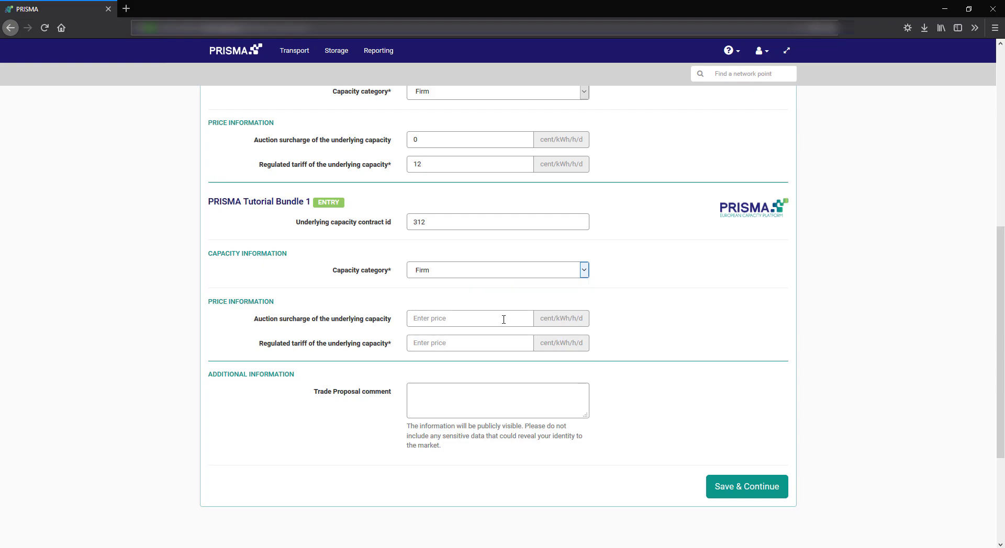
Set the entry point's auction surcharge to 2 and its regulated tariff to 32 cent/kWh/h/d.
{"action": "left_click", "coordinate": [502, 318]}
{"action": "type", "text": "2"}
{"action": "left_click", "coordinate": [504, 343]}
{"action": "type", "text": "32"}
Add the trade proposal comment "Buy my capacity!" and save to continue to the confirmation.
{"action": "left_click", "coordinate": [539, 402]}
{"action": "type", "text": "Buy my ca"}
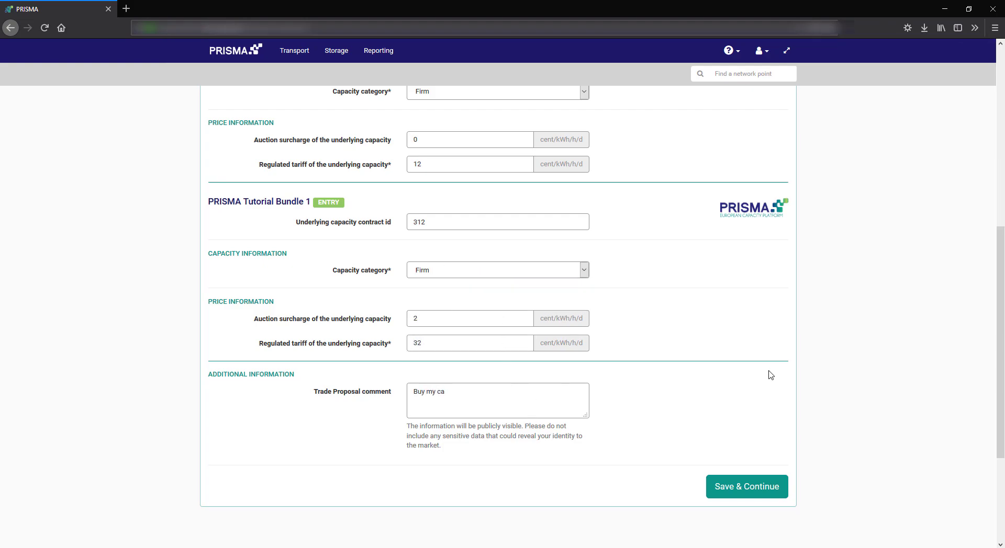
{"action": "type", "text": "pacity!"}
{"action": "left_click", "coordinate": [761, 492]}
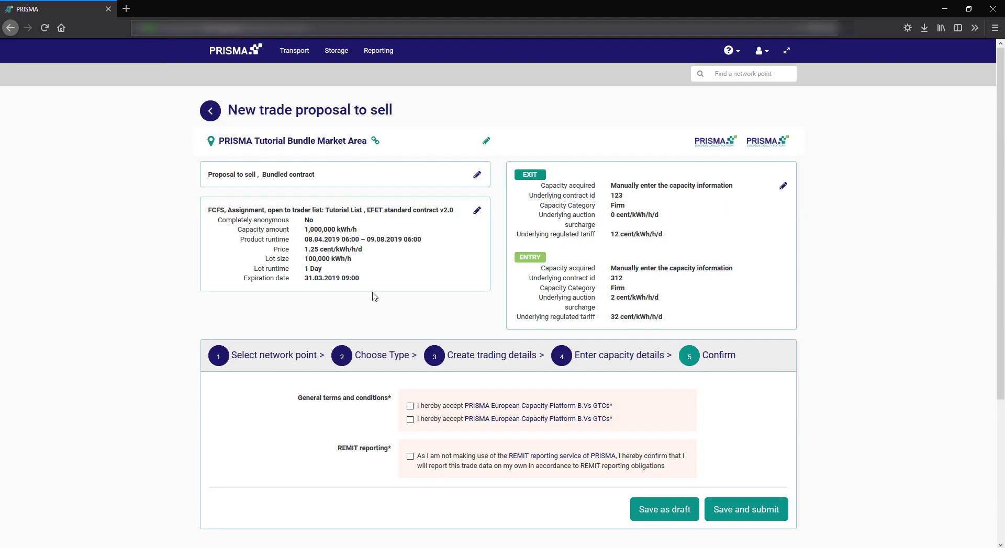
Accept both general terms and conditions and the REMIT reporting statement, save and submit the proposal, and review its details.
{"action": "left_click", "coordinate": [409, 406]}
{"action": "left_click", "coordinate": [410, 419]}
{"action": "left_click", "coordinate": [410, 456]}
{"action": "left_click", "coordinate": [744, 515]}
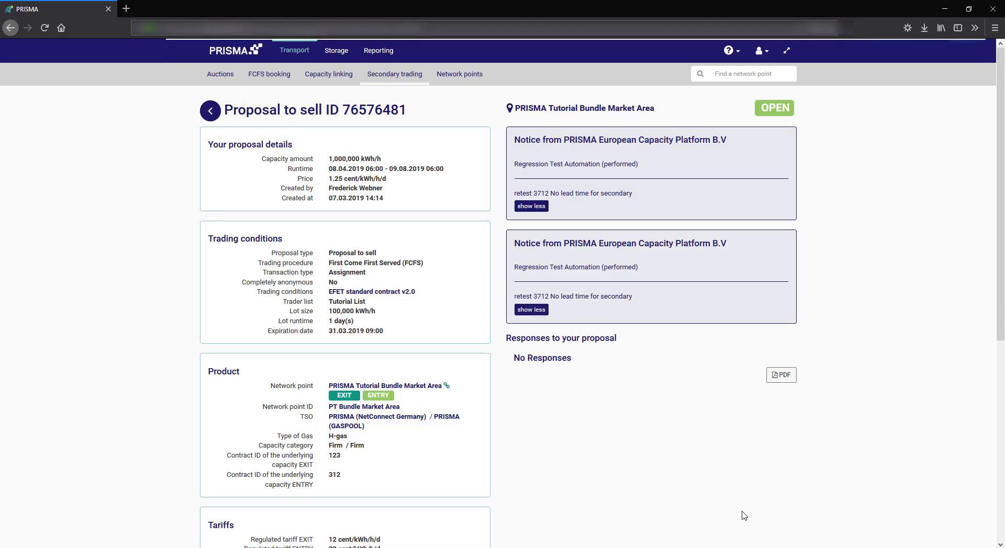
{"action": "scroll", "coordinate": [744, 517], "scroll_direction": "down", "scroll_amount": 2}
{"action": "scroll", "coordinate": [744, 516], "scroll_direction": "down", "scroll_amount": 4}
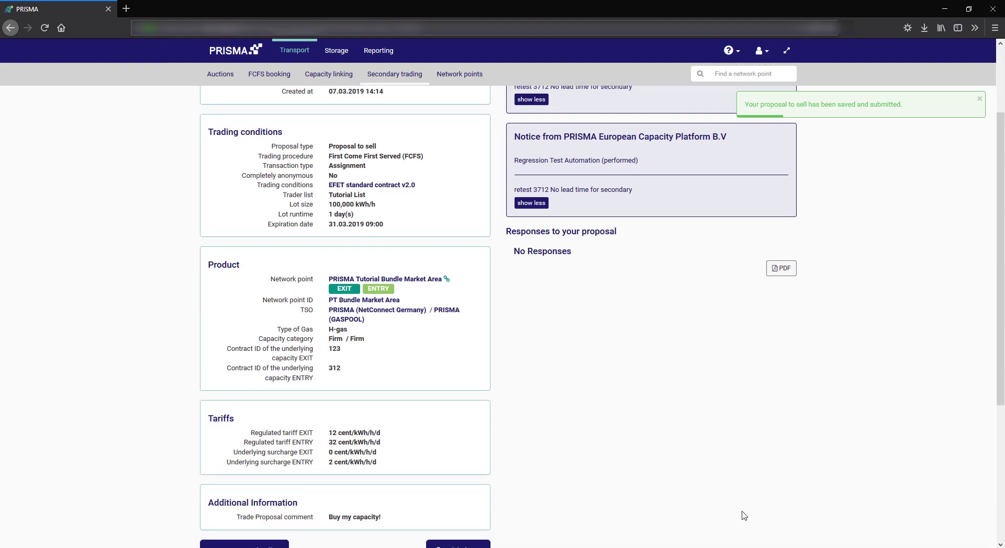